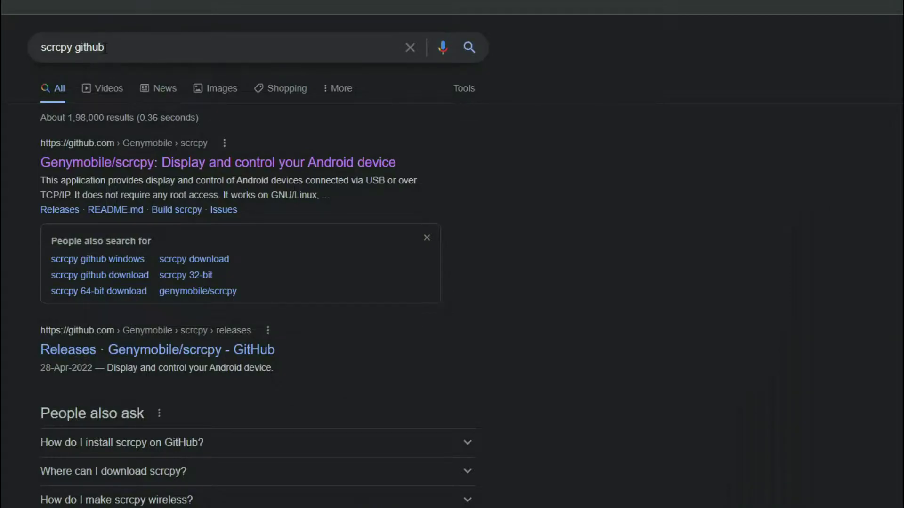
- Return to the 'scrcpy github' Google results with the suggestion dropdown closed
click(106, 47)
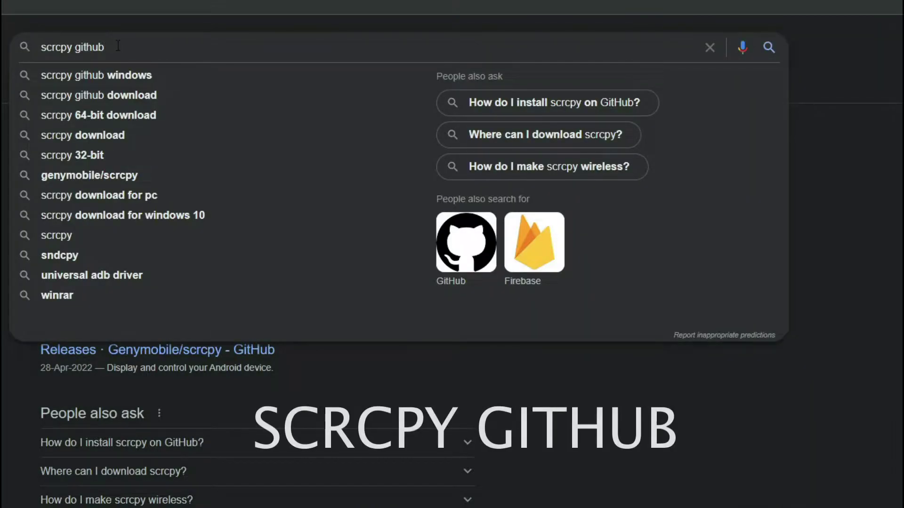
key(Escape)
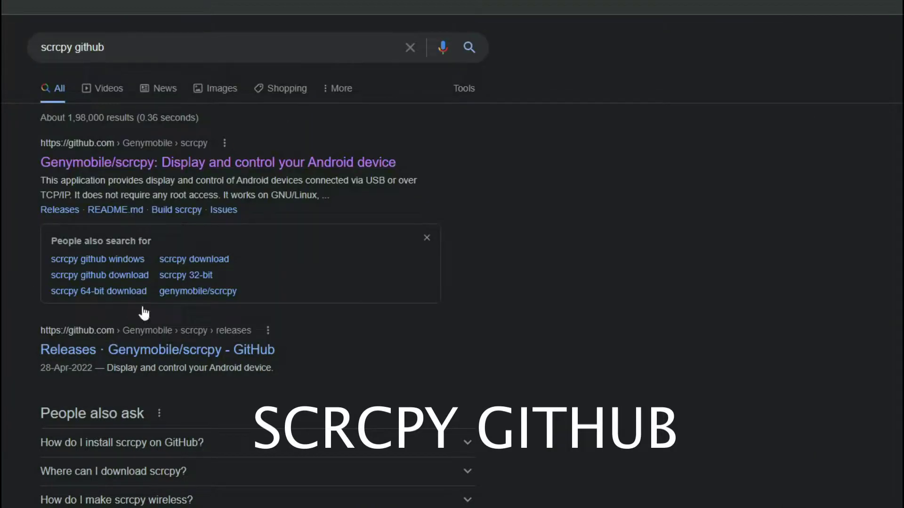
- Open the Genymobile/scrcpy repository and scroll its README to the Windows scrcpy-win64-v1.24.zip link
click(240, 163)
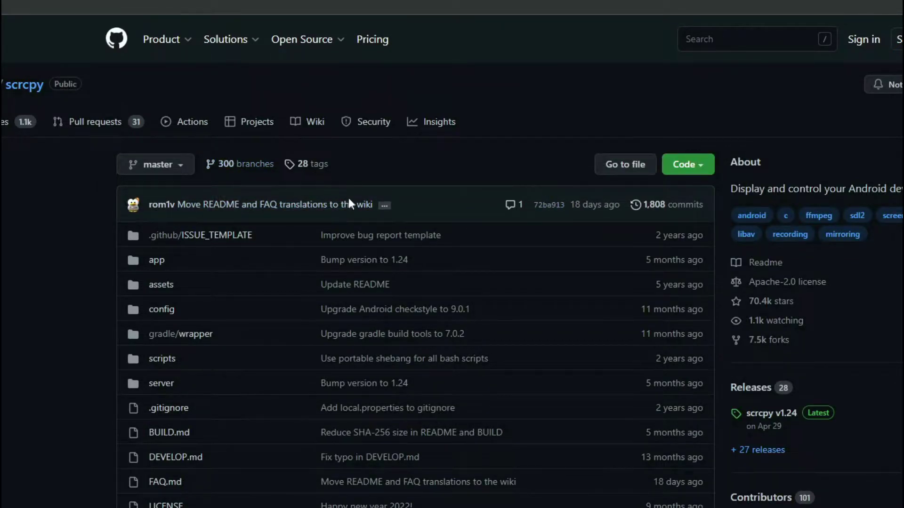
scroll(413, 216, down, 15)
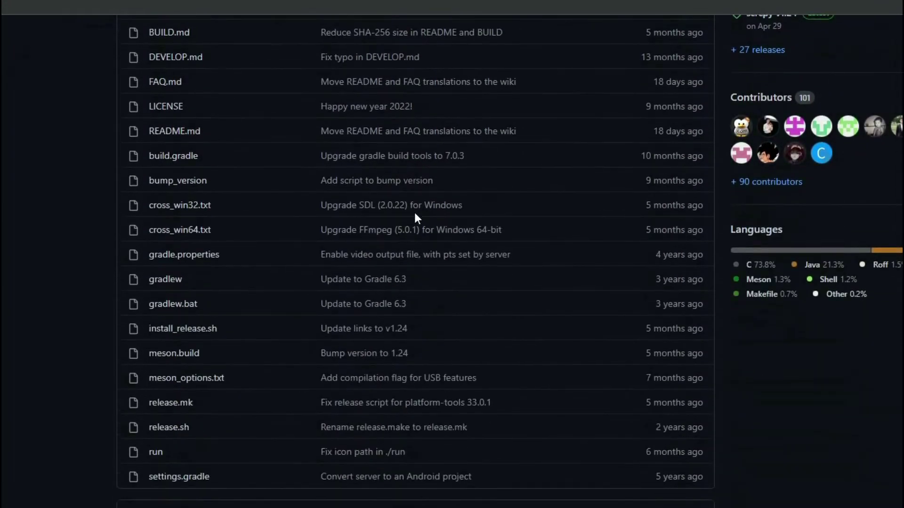
scroll(409, 220, down, 15)
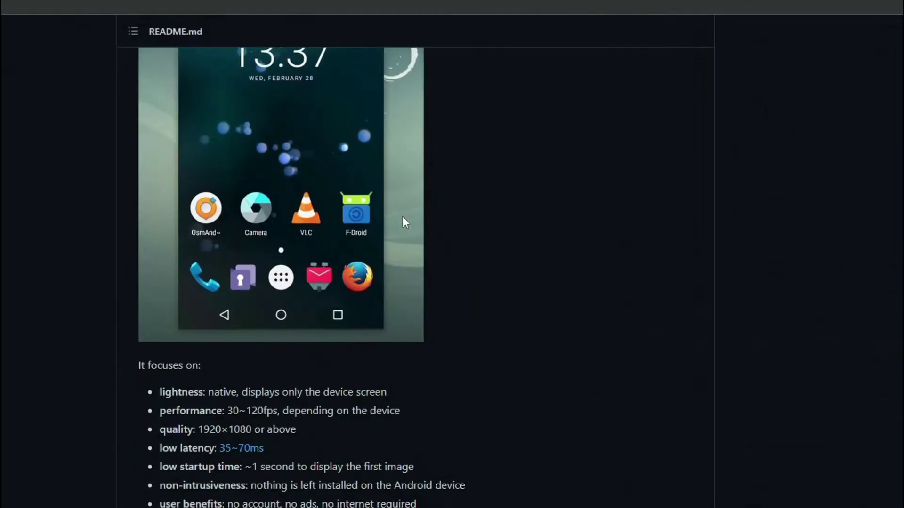
scroll(307, 216, down, 5)
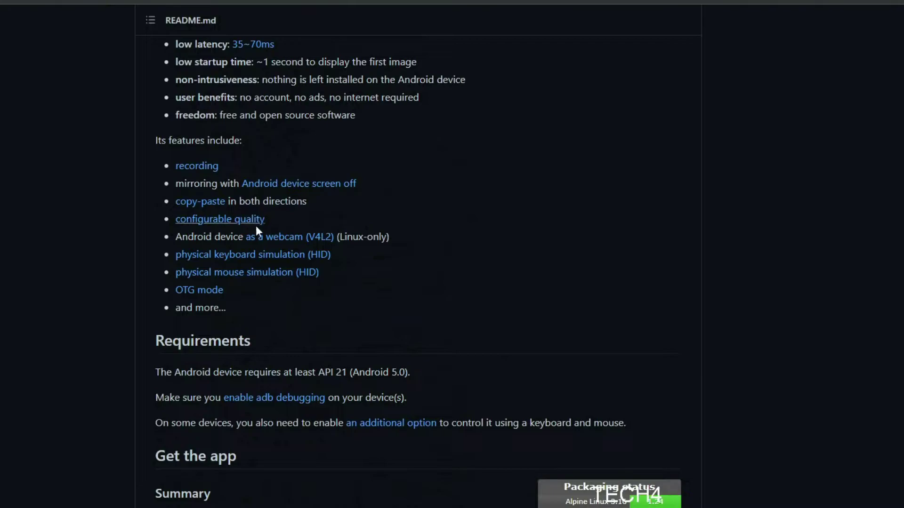
scroll(248, 249, down, 4)
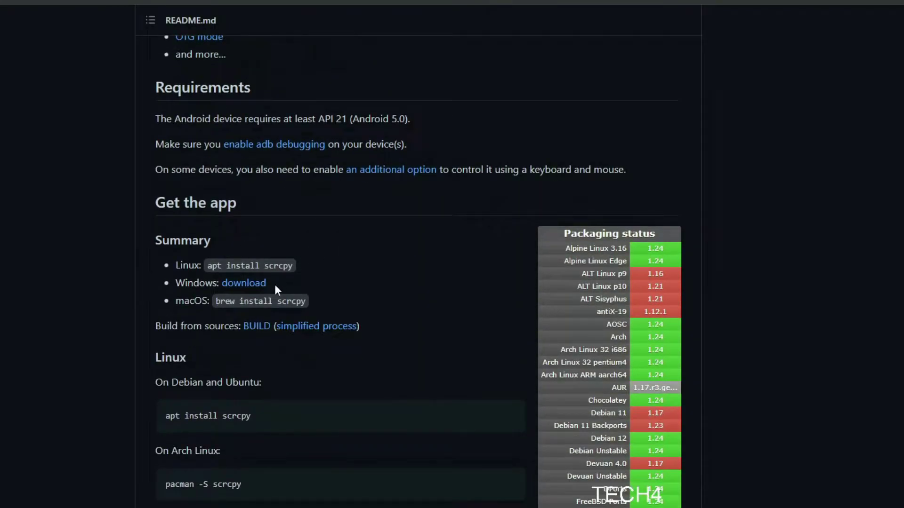
scroll(243, 333, down, 5)
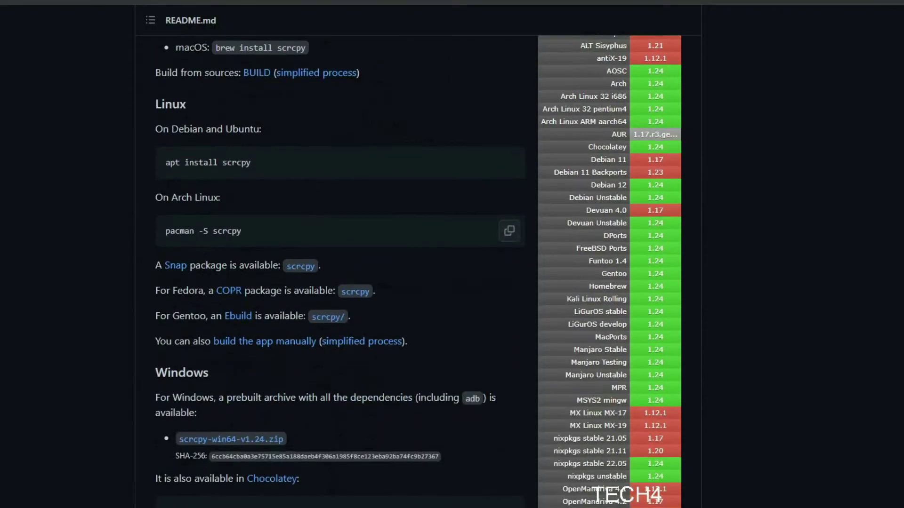
scroll(206, 259, down, 4)
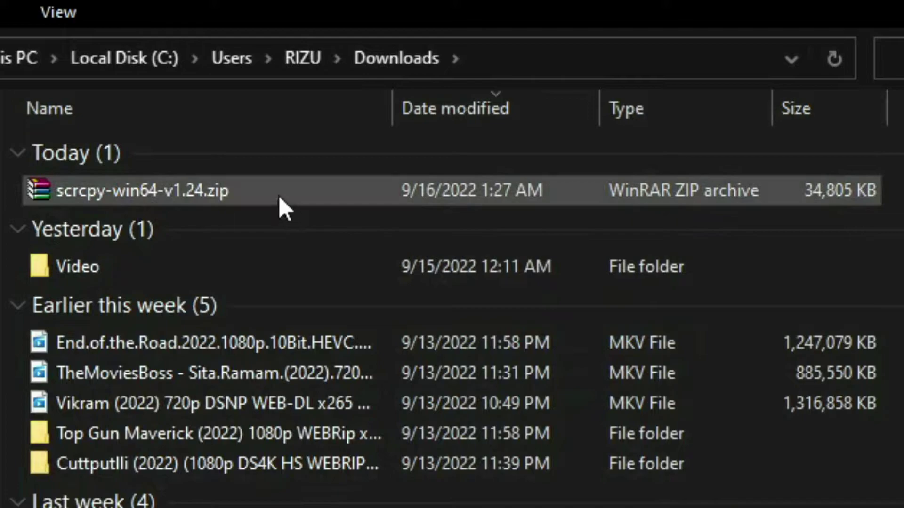
- Bring up the context menu for scrcpy-win64-v1.24.zip in Downloads to cut it
right_click(277, 191)
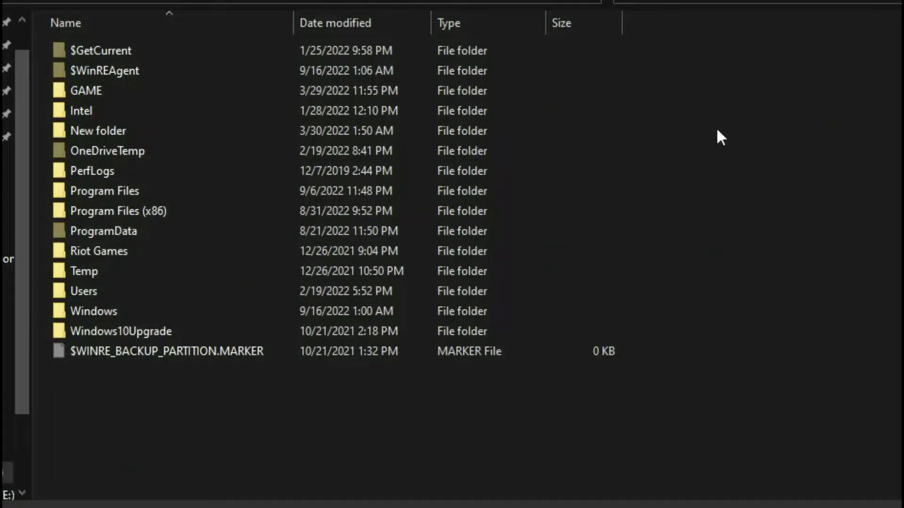
- Add a new folder named 'scrcpy' at the root of the C: drive
right_click(758, 117)
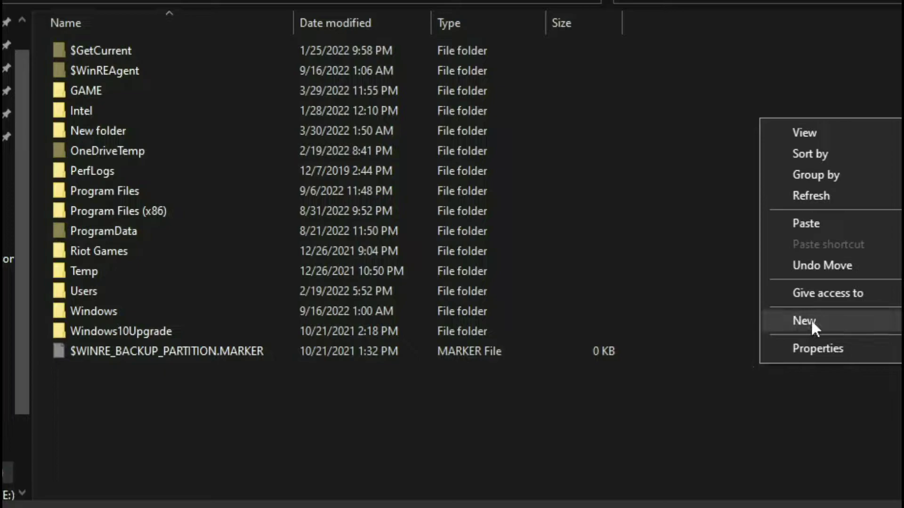
mouse_move(810, 318)
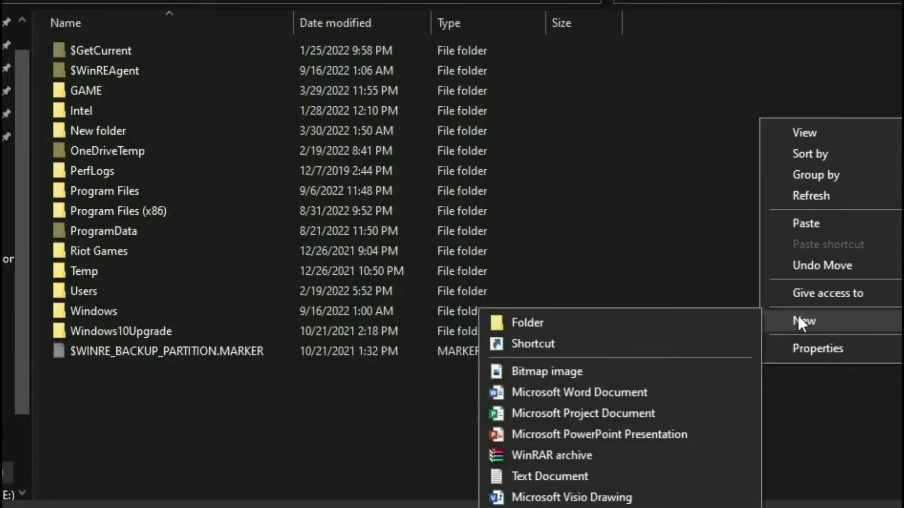
click(651, 323)
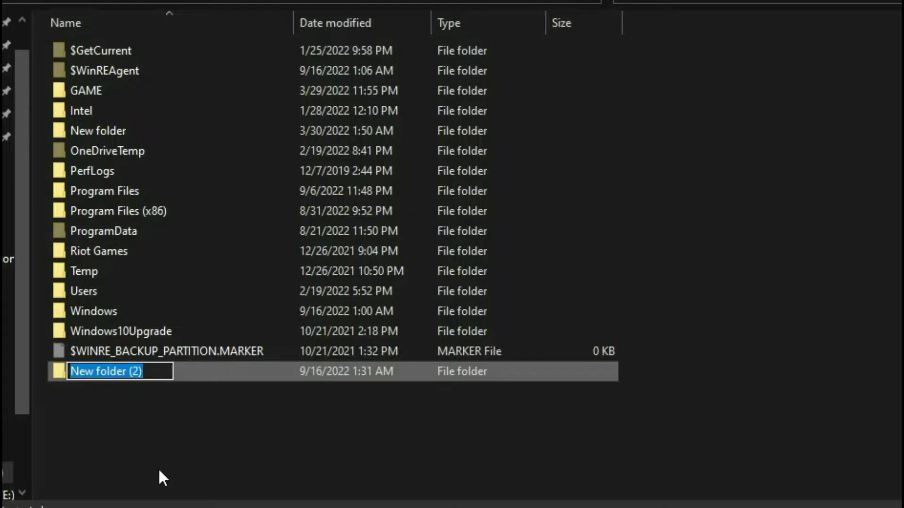
text(S)
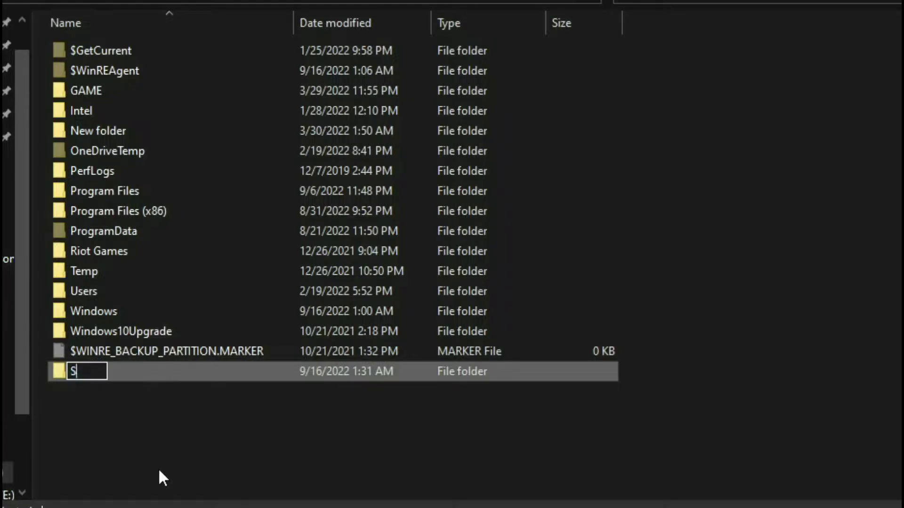
key(BackSpace)
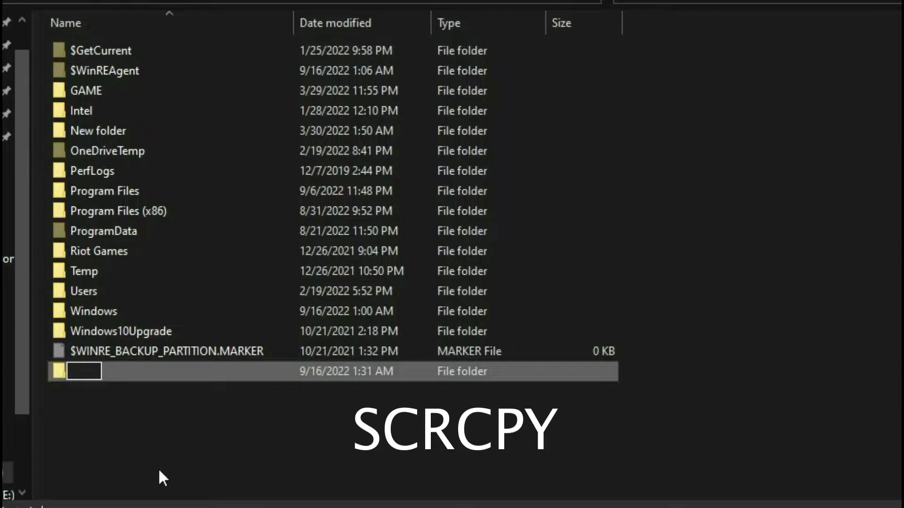
text(scrcpy)
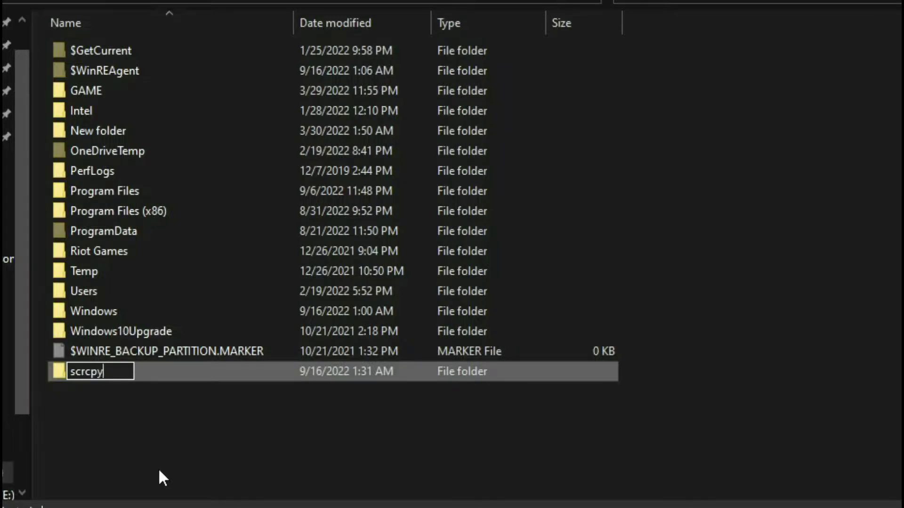
click(175, 466)
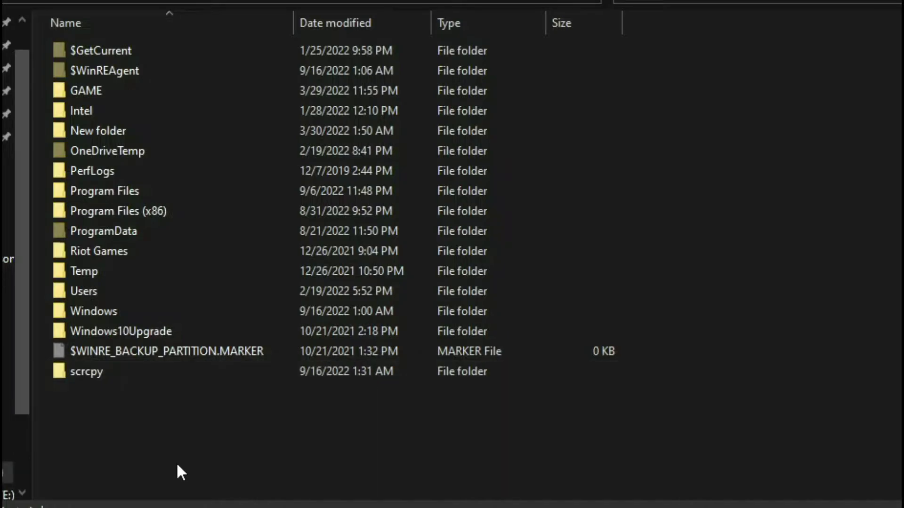
- Paste scrcpy-win64-v1.24.zip into C:\scrcpy and refresh the folder listing
double_click(113, 372)
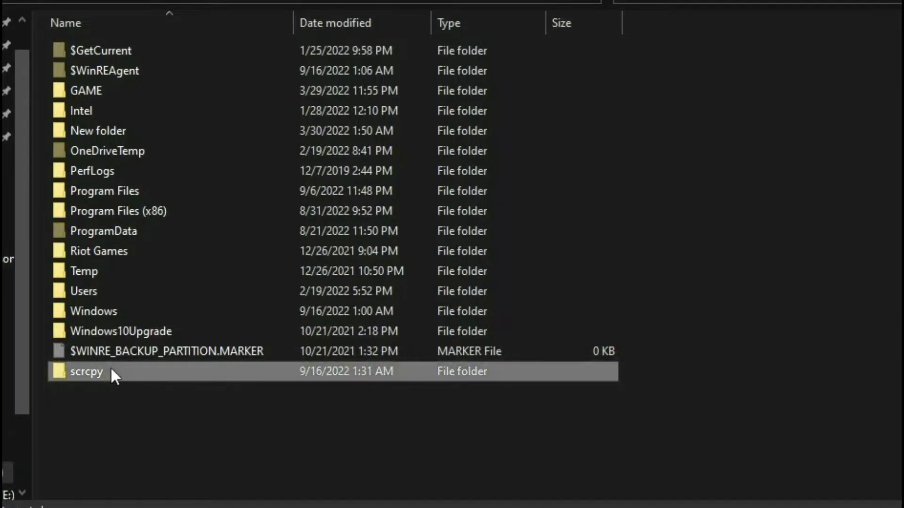
right_click(213, 161)
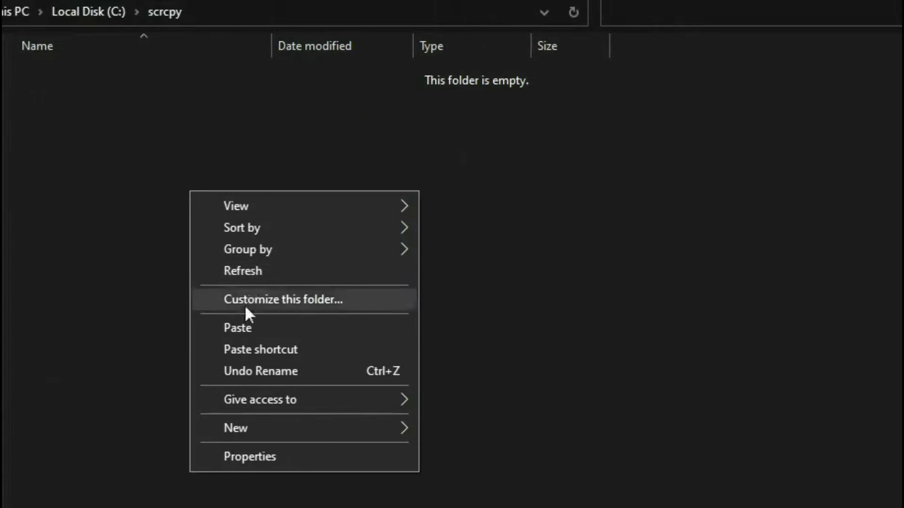
click(264, 296)
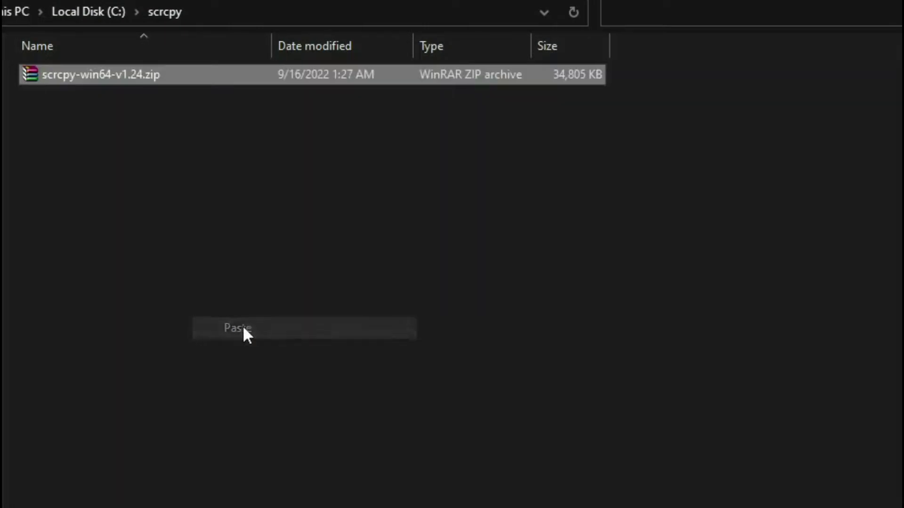
right_click(171, 187)
click(241, 269)
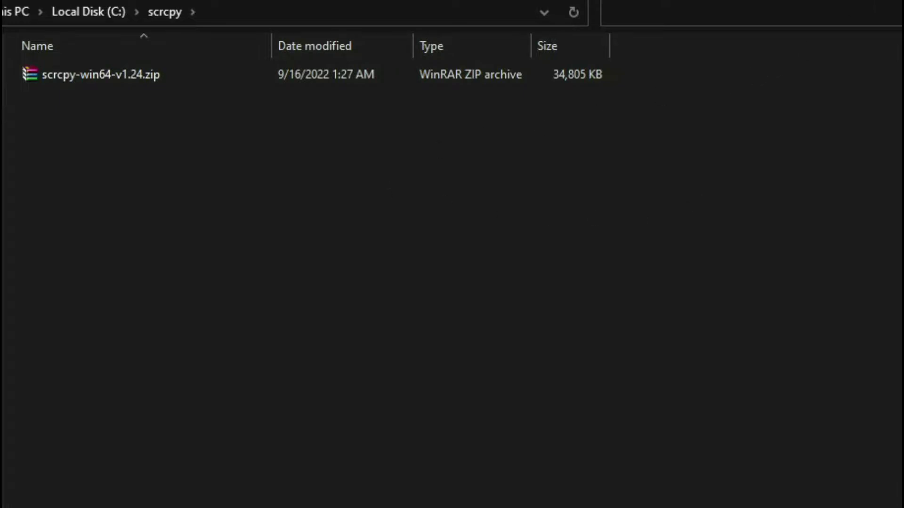
- Extract the zip into C:\scrcpy, permanently delete the archive, and refresh the folder
right_click(120, 74)
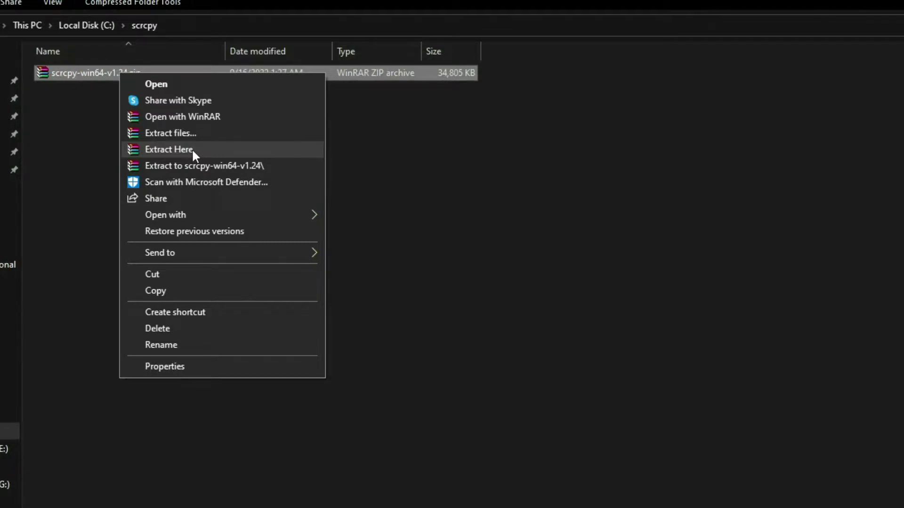
click(169, 150)
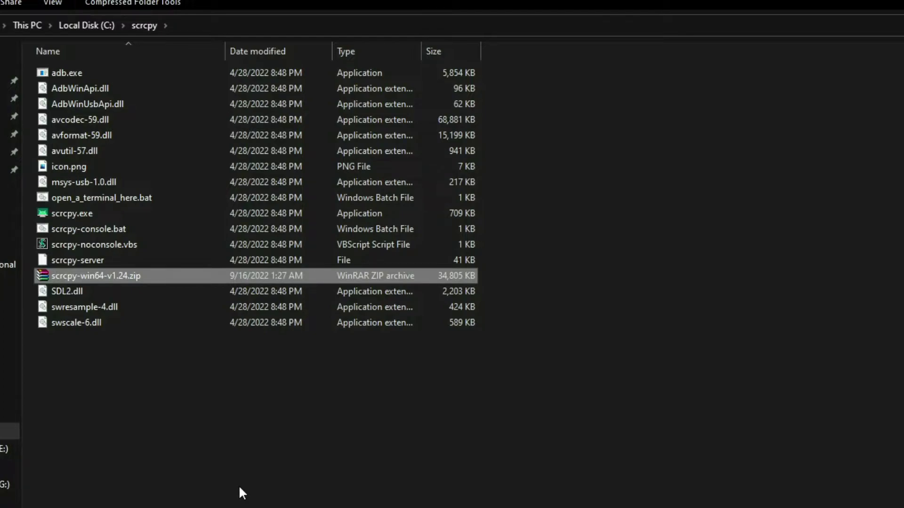
key(shift+Delete)
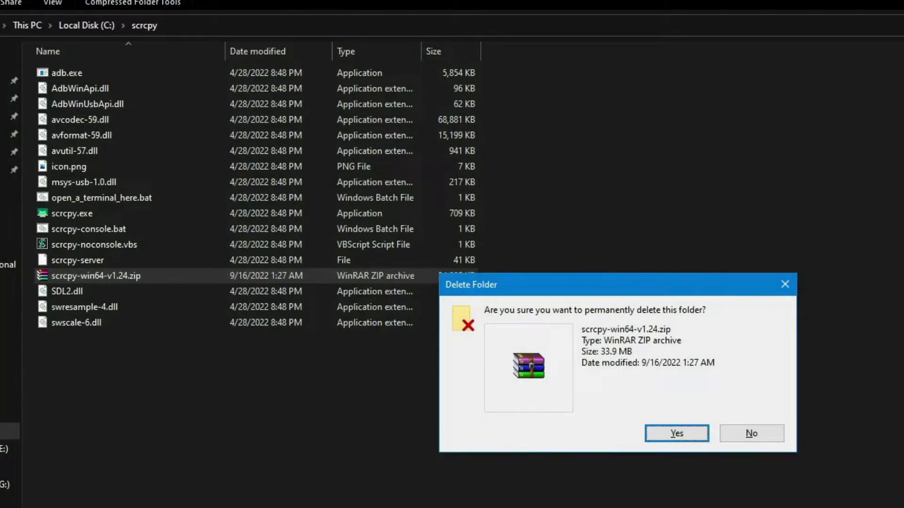
click(685, 433)
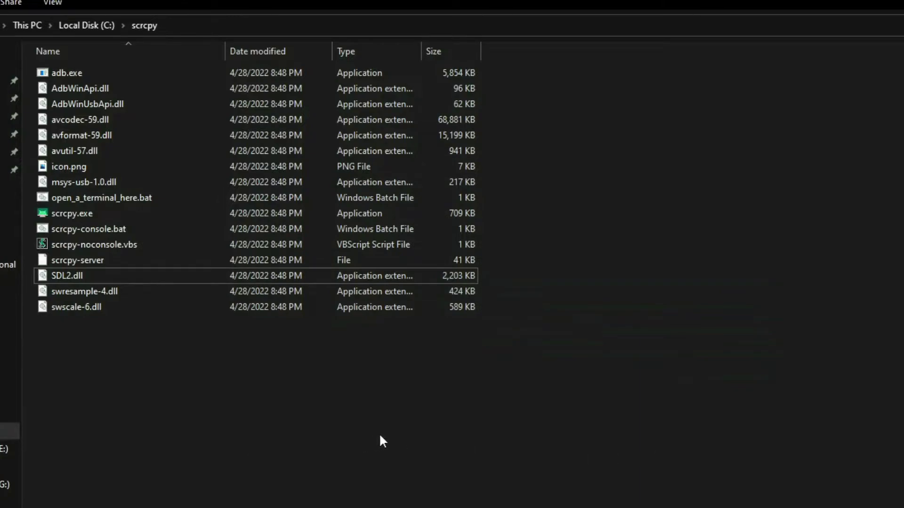
right_click(675, 286)
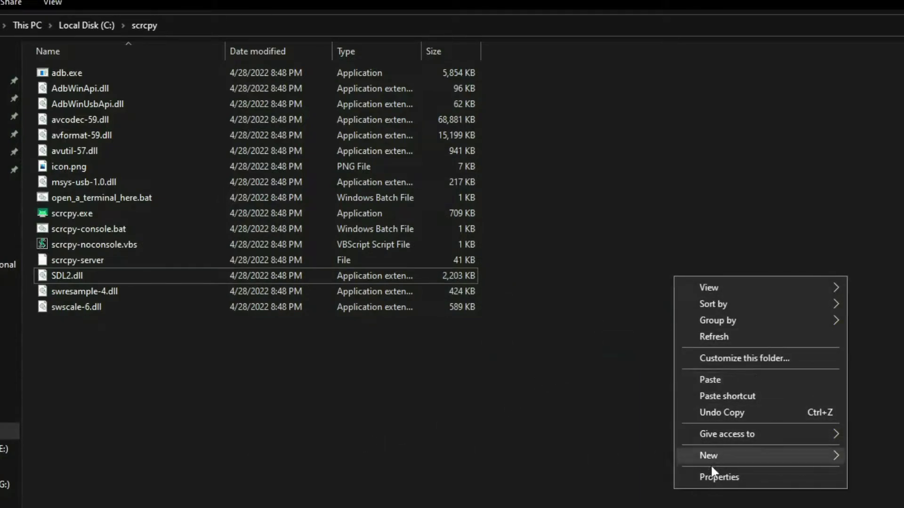
click(714, 340)
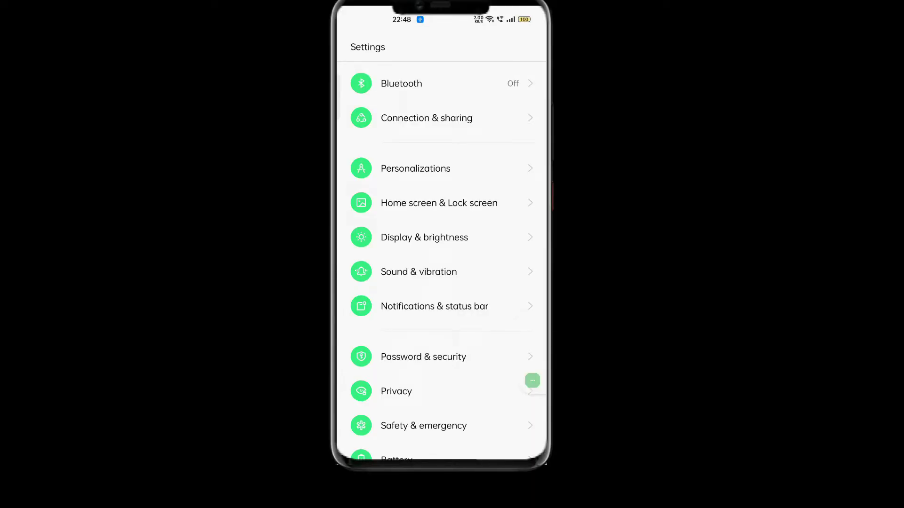
- Navigate to the phone's About device page and open its Version details
scroll(441, 261, down, 7)
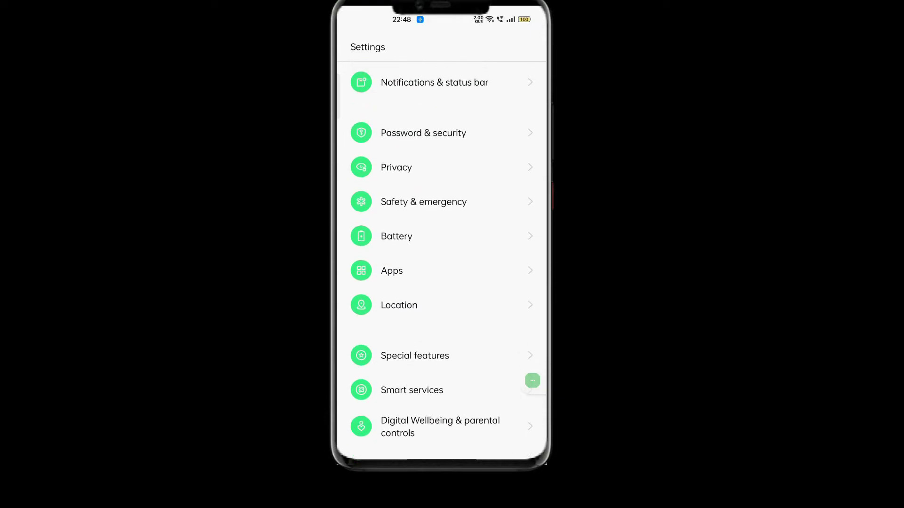
scroll(442, 261, down, 2)
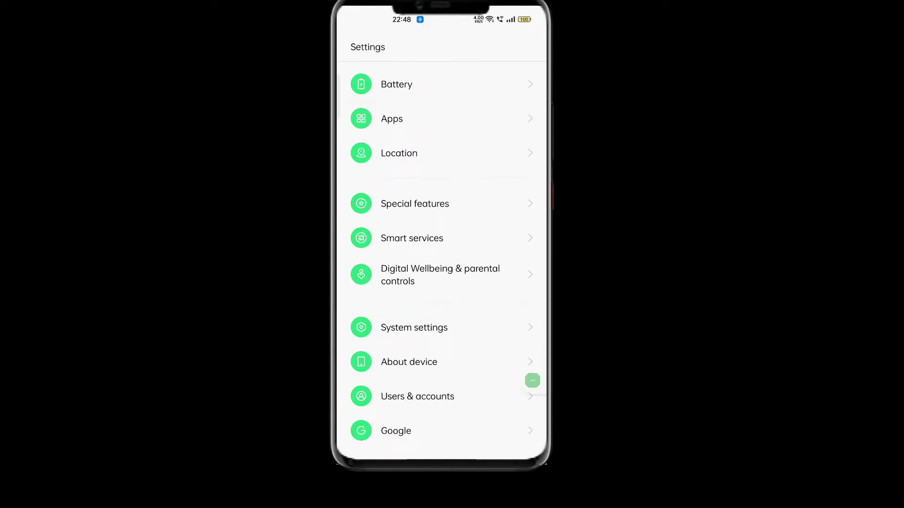
click(409, 361)
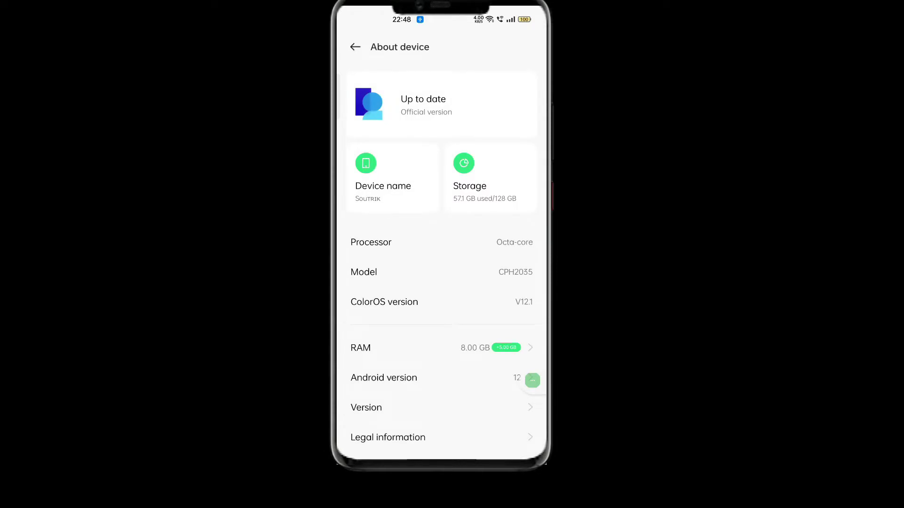
scroll(441, 261, down, 3)
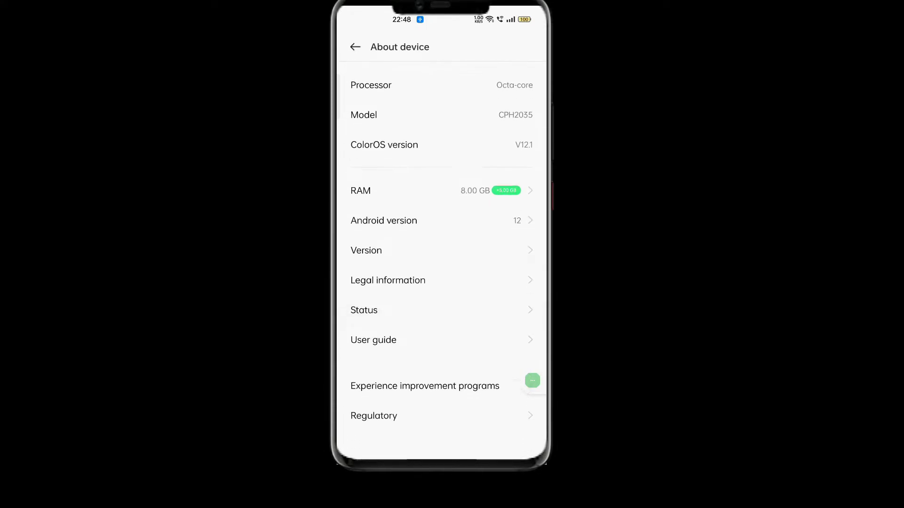
scroll(441, 261, up, 2)
scroll(441, 261, down, 1)
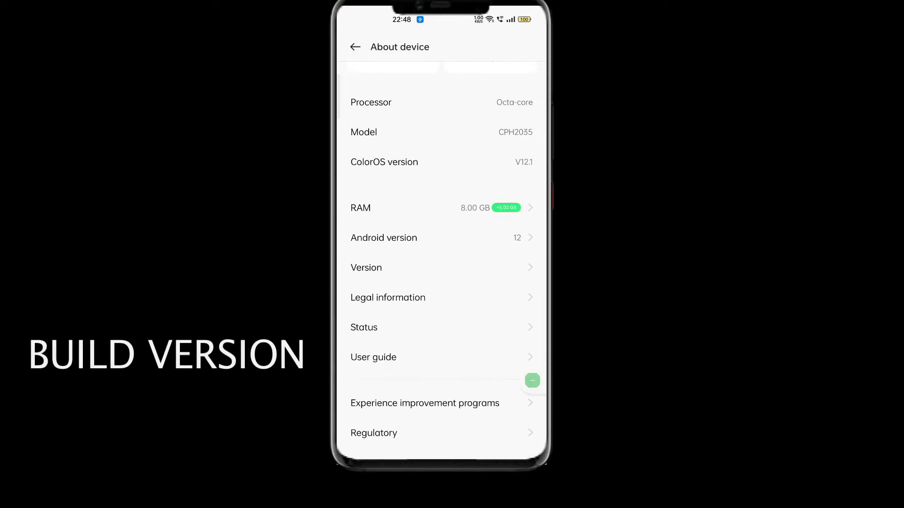
scroll(441, 262, up, 2)
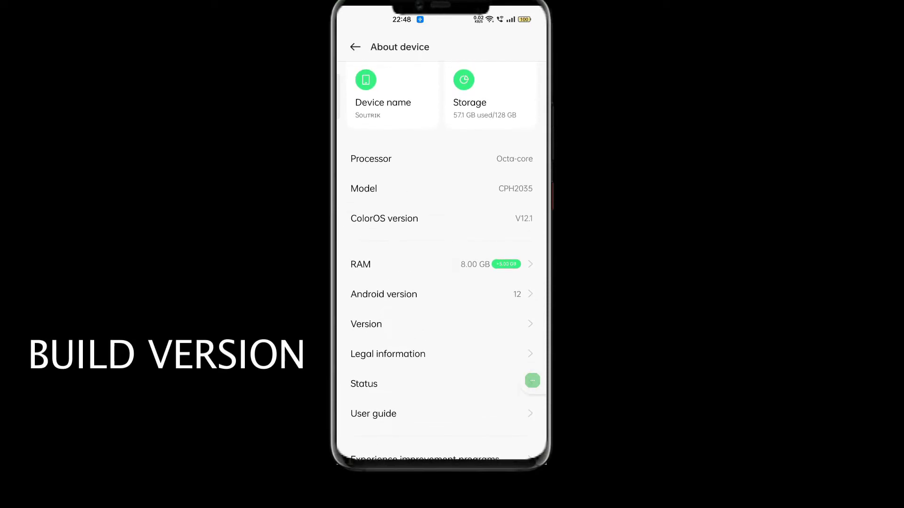
click(367, 324)
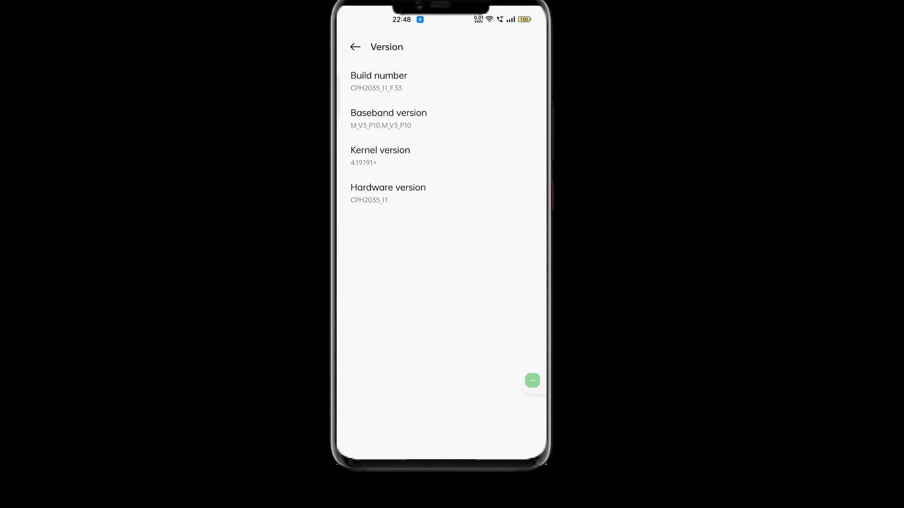
- Tap Build number repeatedly until developer mode is unlocked
click(379, 80)
click(378, 80)
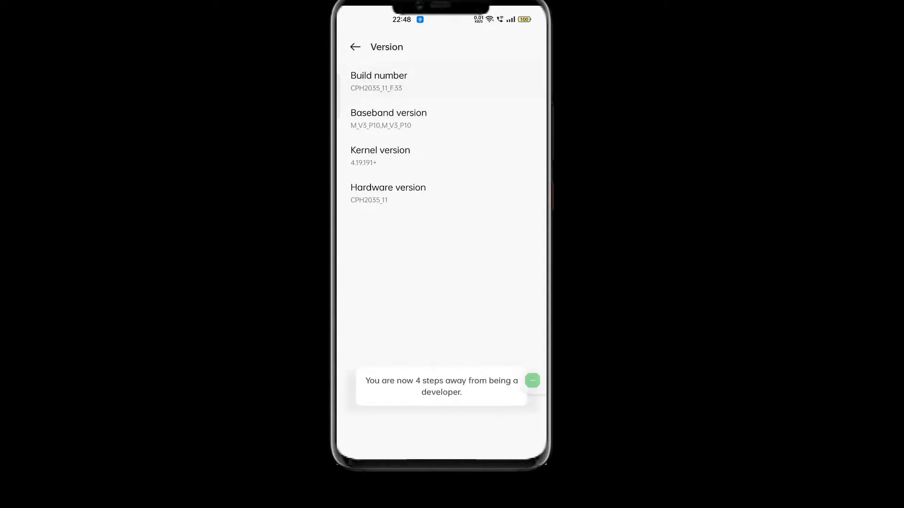
click(379, 80)
click(379, 80)
click(379, 80)
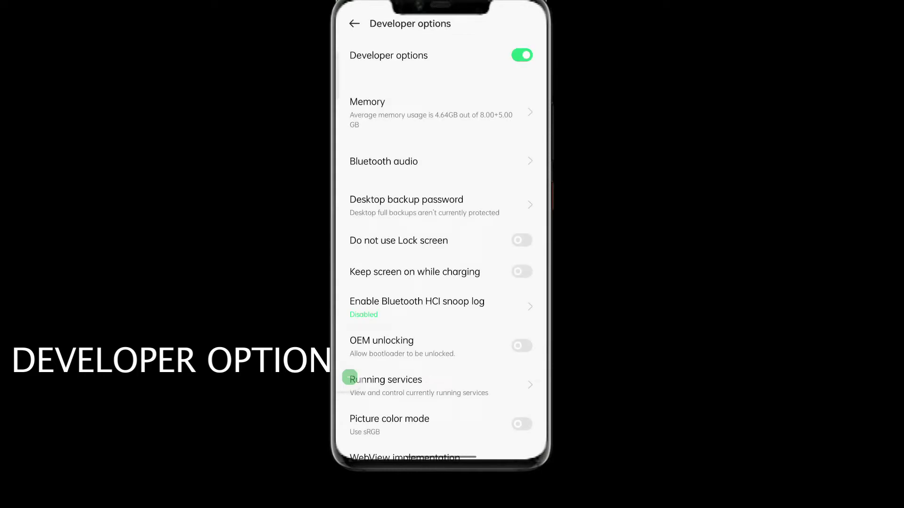
- Turn on USB debugging, confirm it, and always allow this computer's debugging connection
scroll(441, 254, down, 8)
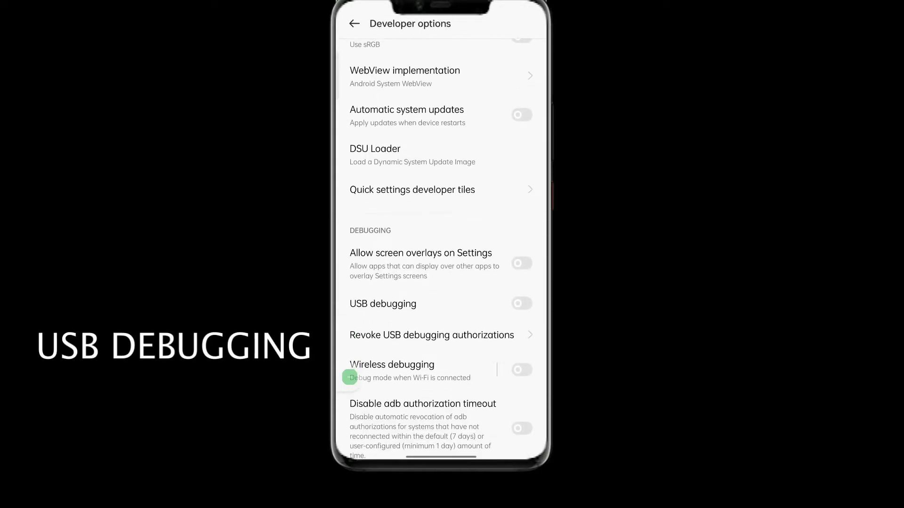
click(522, 202)
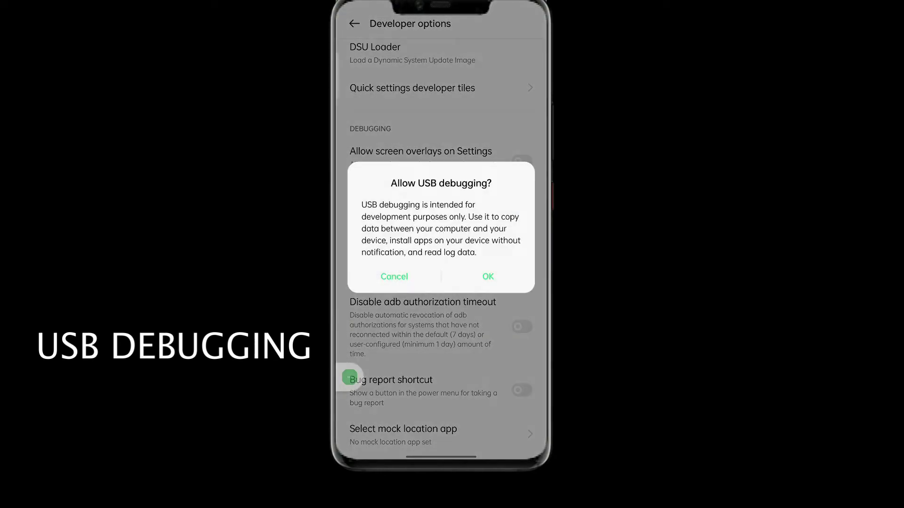
click(487, 276)
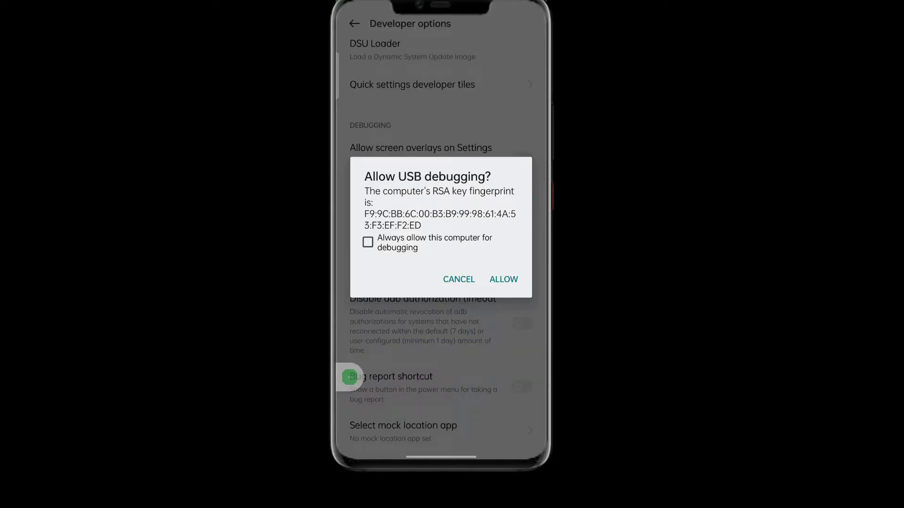
click(368, 242)
click(504, 279)
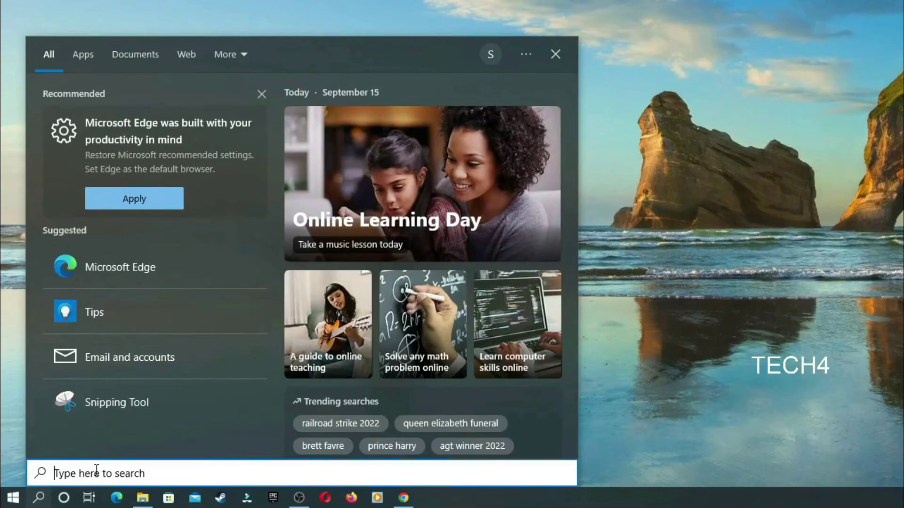
- Search for cmd and run Command Prompt as administrator
text(cm)
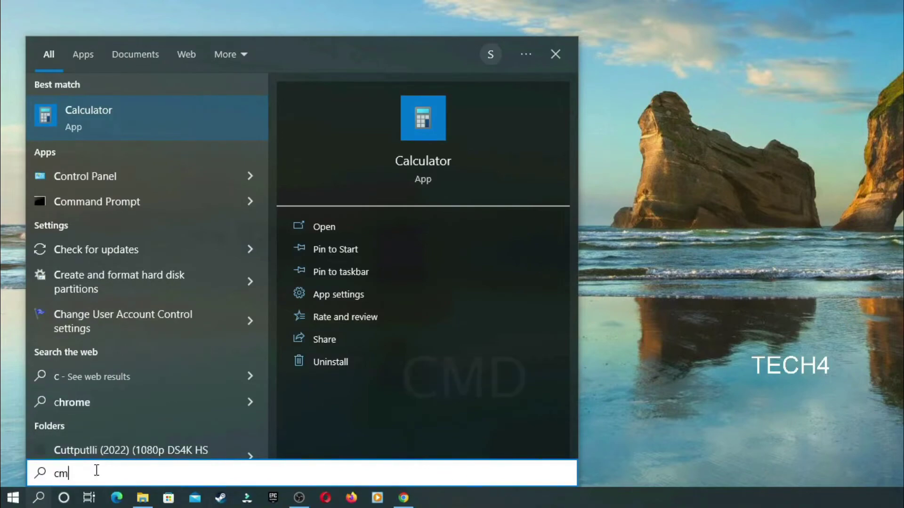
text(d)
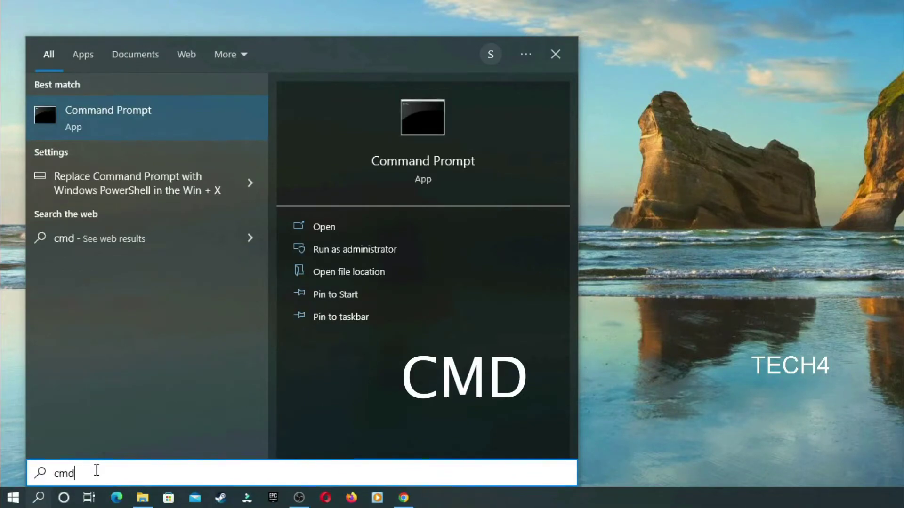
right_click(153, 107)
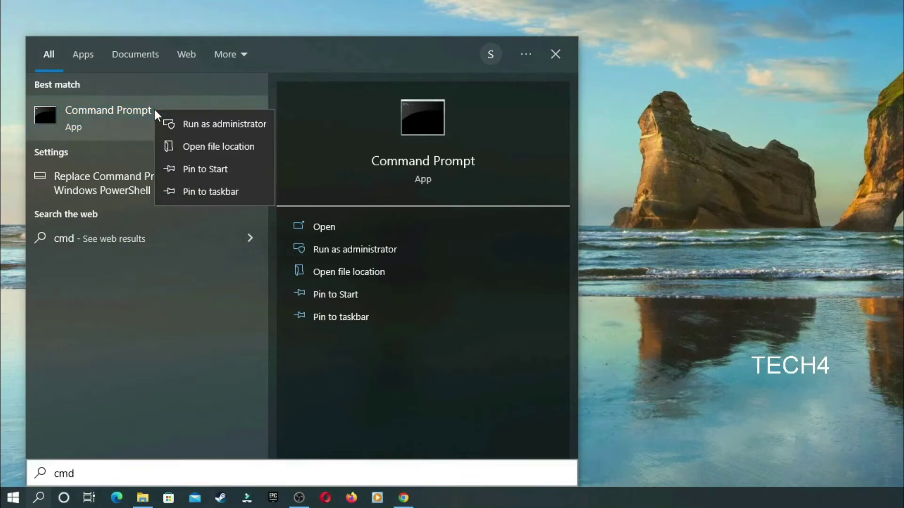
click(210, 123)
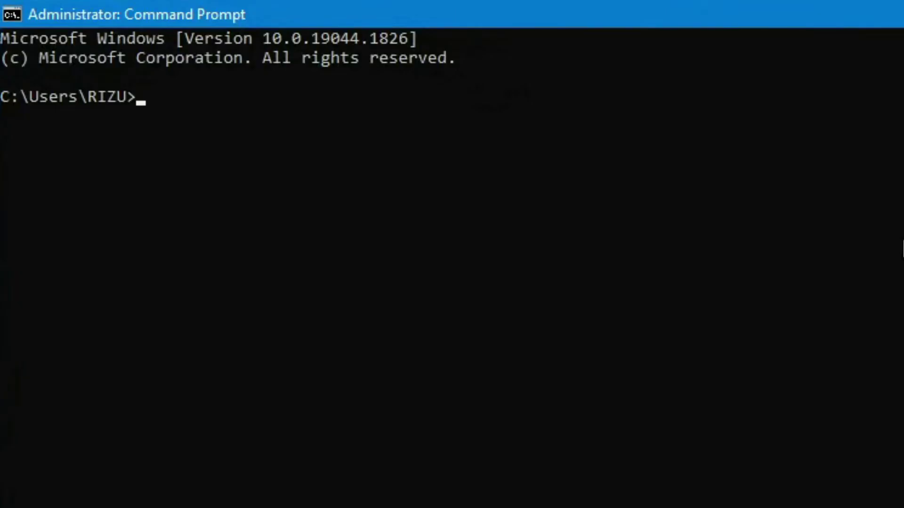
- Run 'cd C:\scrcpy' to switch into the scrcpy folder
text(cd)
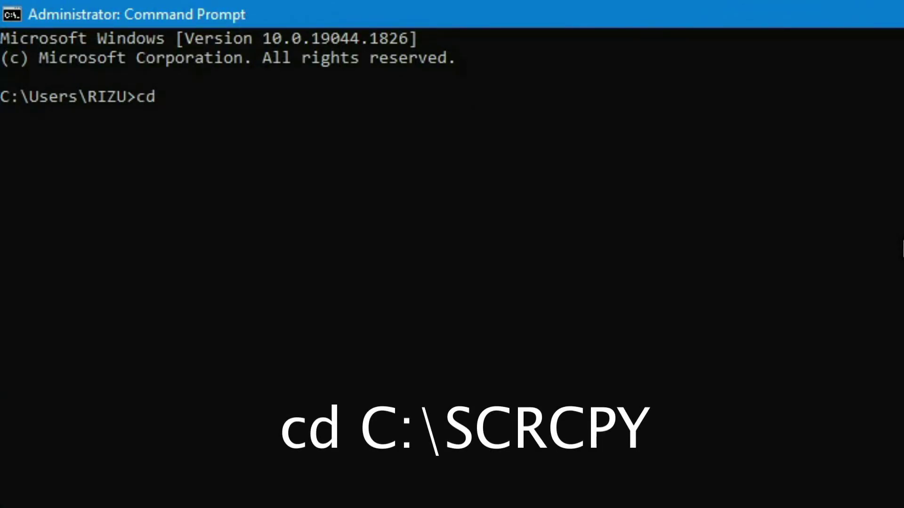
text( C:\scrcpy)
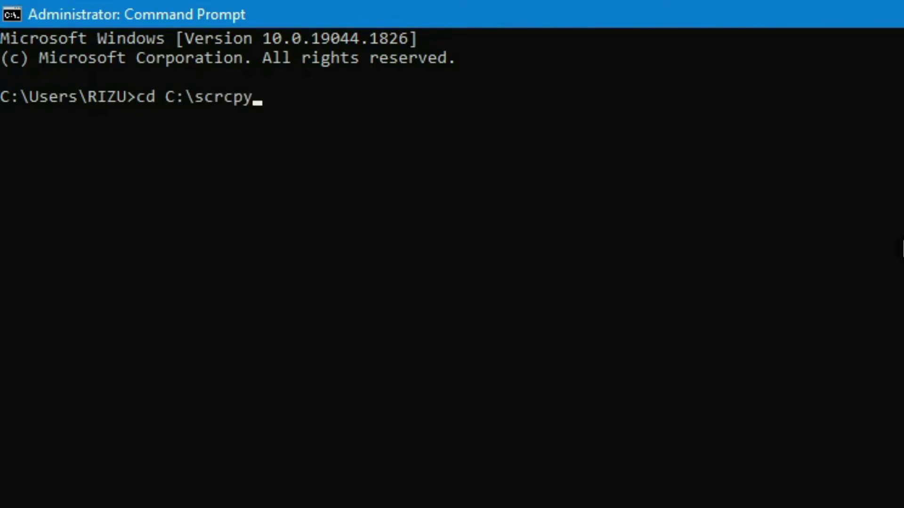
key(Return)
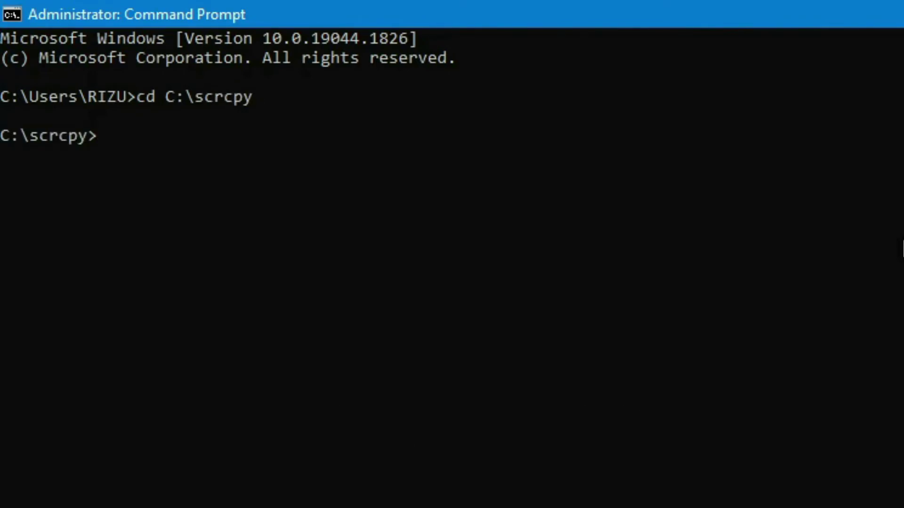
text(scrcpy)
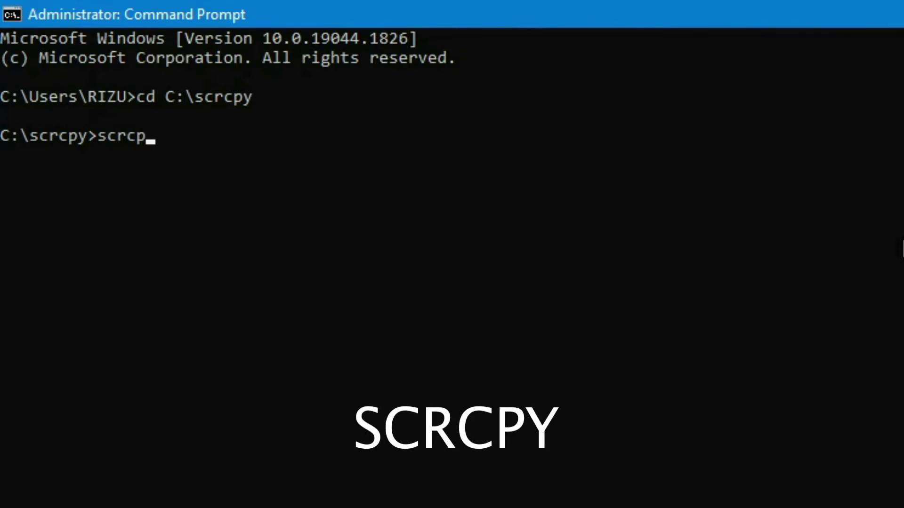
- Launch scrcpy 1.24 so it pushes the server to the phone and opens the CPH2035 mirror window
key(Return)
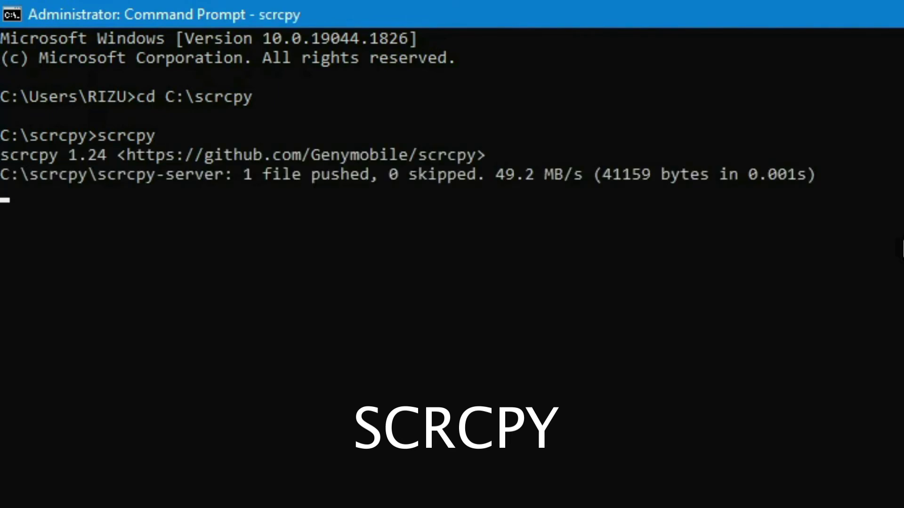